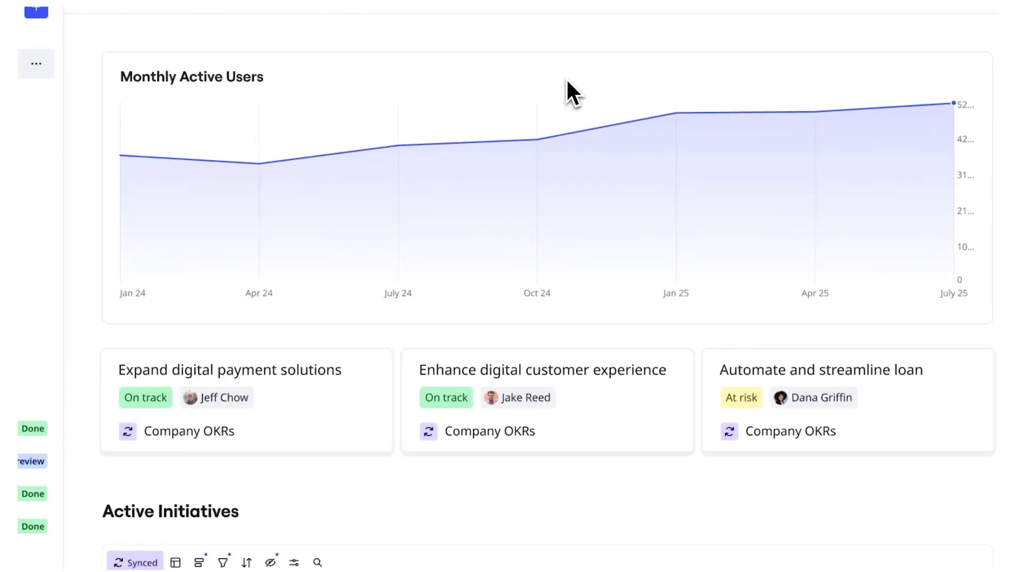
{"action": "scroll", "coordinate": [566, 77], "scroll_direction": "down", "scroll_amount": 5}
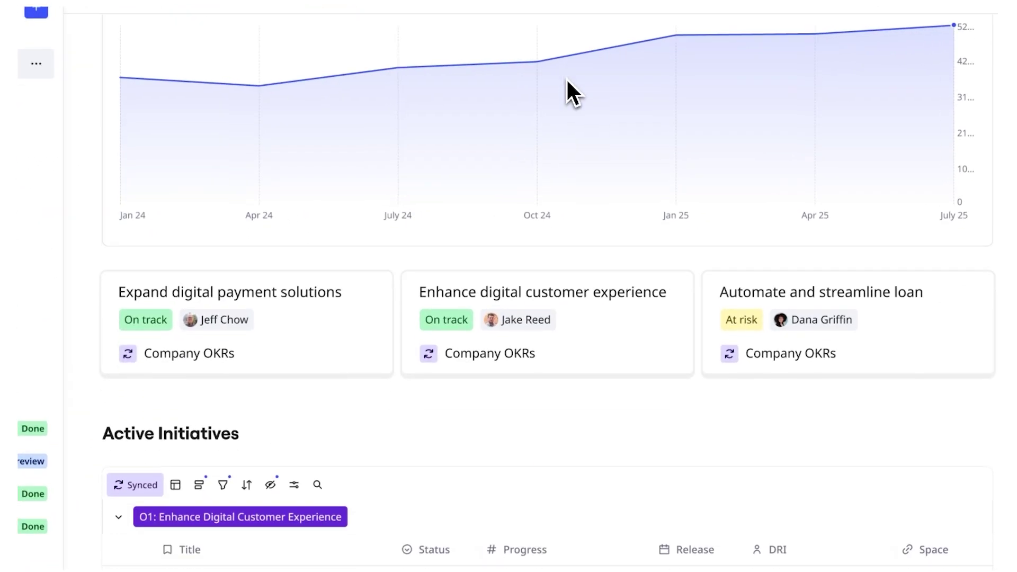
{"action": "scroll", "coordinate": [567, 77], "scroll_direction": "down", "scroll_amount": 3}
{"action": "scroll", "coordinate": [566, 78], "scroll_direction": "down", "scroll_amount": 2}
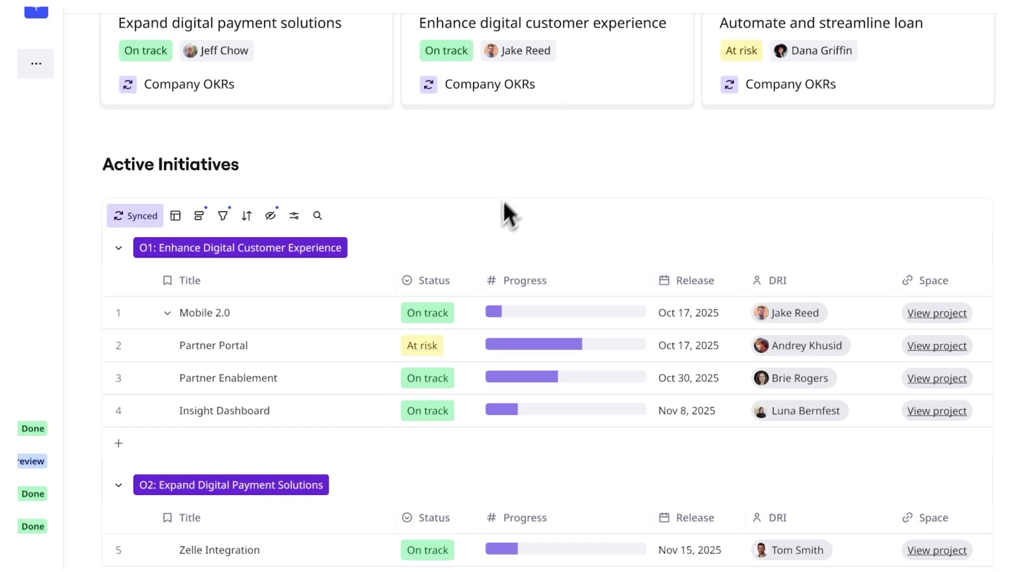
{"action": "mouse_move", "coordinate": [382, 313]}
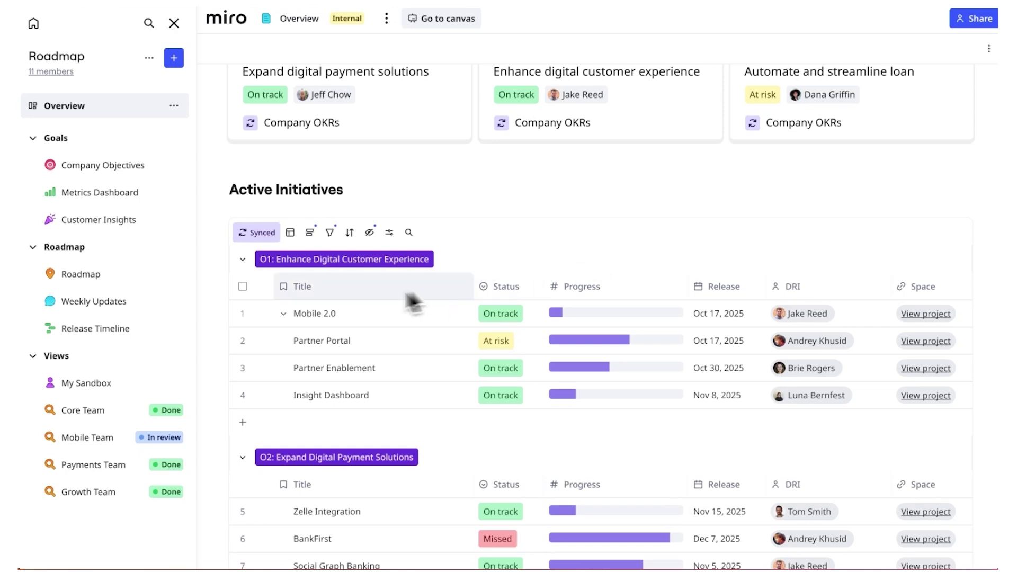
Step: Look over the Roadmap and Weekly Updates tables, then switch to the Release Timeline view
{"action": "left_click", "coordinate": [125, 277]}
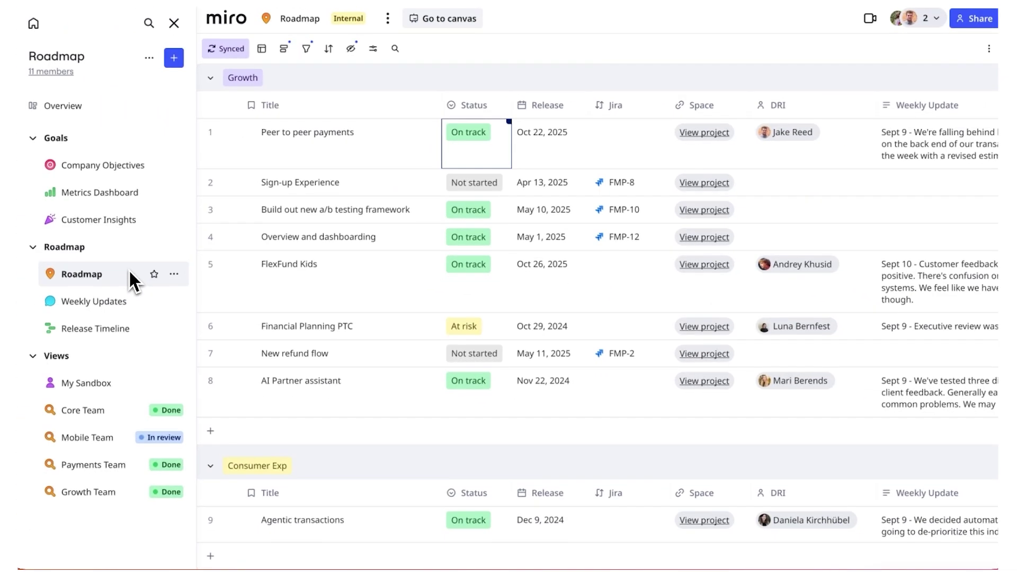
{"action": "left_click", "coordinate": [127, 302]}
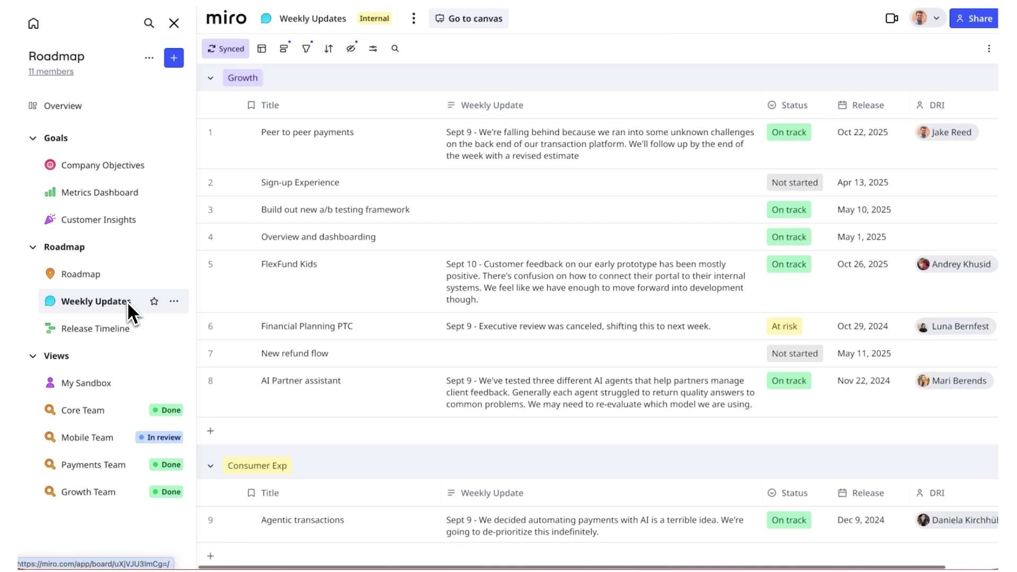
{"action": "left_click", "coordinate": [122, 330]}
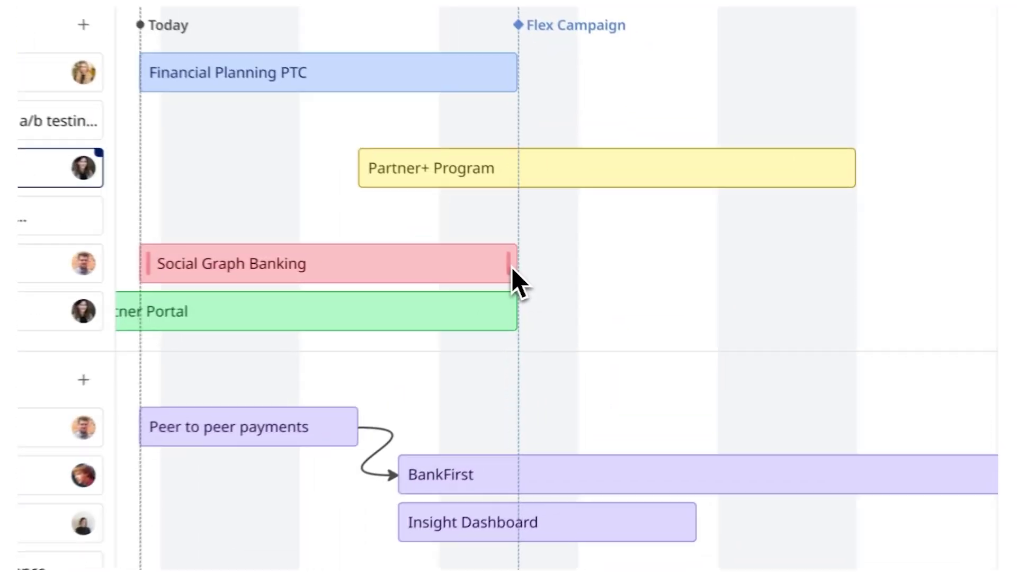
Step: Stretch Social Graph Banking past Flex Campaign and select the FMP-12 dashboarding item
{"action": "left_click_drag", "start_coordinate": [627, 266], "coordinate": [708, 271]}
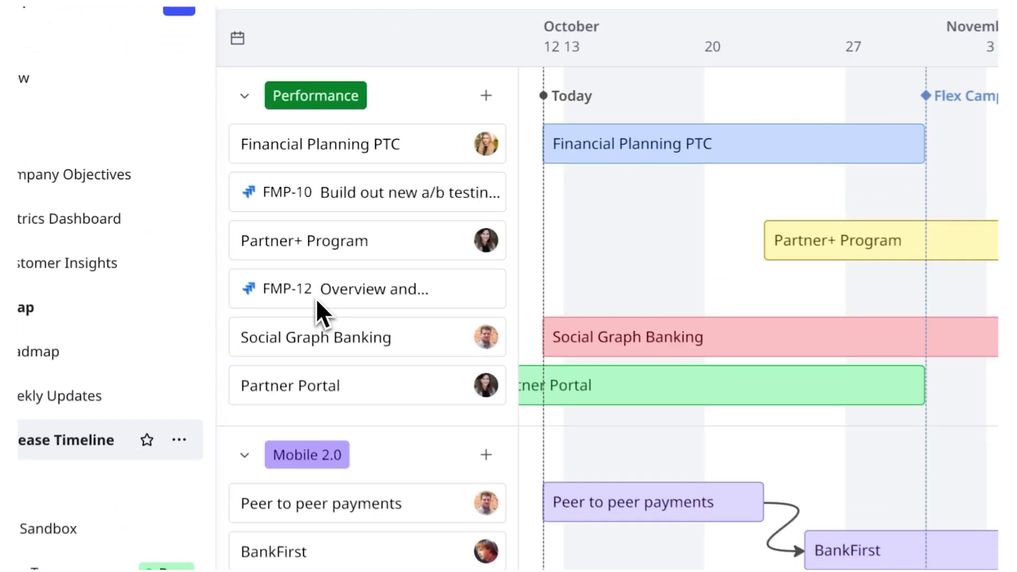
{"action": "left_click", "coordinate": [326, 318]}
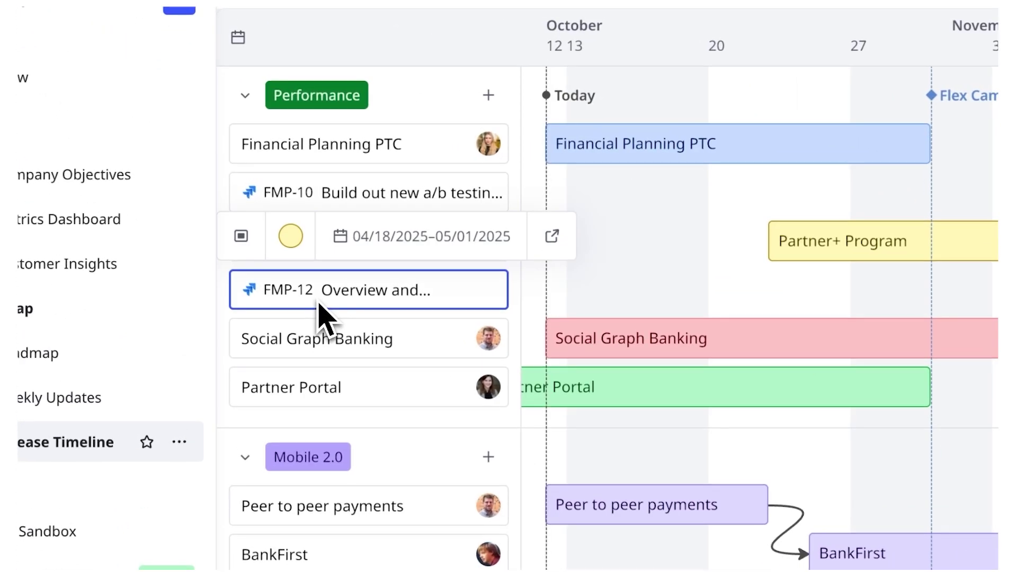
{"action": "left_click", "coordinate": [241, 236]}
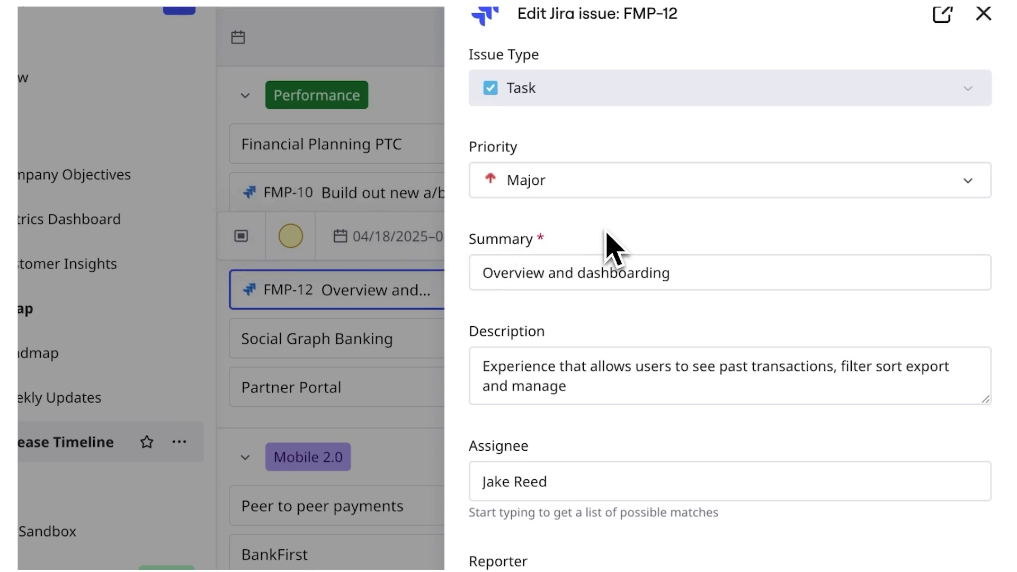
{"action": "scroll", "coordinate": [612, 247], "scroll_direction": "down", "scroll_amount": 3}
{"action": "scroll", "coordinate": [612, 247], "scroll_direction": "down", "scroll_amount": 3}
{"action": "scroll", "coordinate": [613, 246], "scroll_direction": "down", "scroll_amount": 2}
{"action": "scroll", "coordinate": [613, 246], "scroll_direction": "down", "scroll_amount": 3}
{"action": "scroll", "coordinate": [612, 247], "scroll_direction": "down", "scroll_amount": 3}
{"action": "scroll", "coordinate": [613, 247], "scroll_direction": "down", "scroll_amount": 3}
{"action": "scroll", "coordinate": [612, 246], "scroll_direction": "down", "scroll_amount": 1}
{"action": "scroll", "coordinate": [612, 247], "scroll_direction": "down", "scroll_amount": 3}
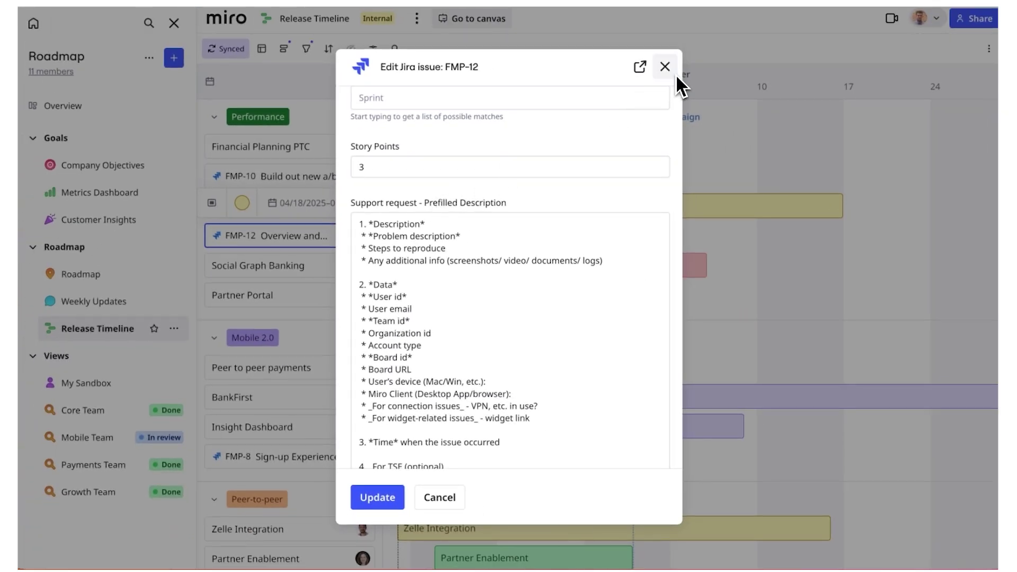
{"action": "left_click", "coordinate": [667, 66]}
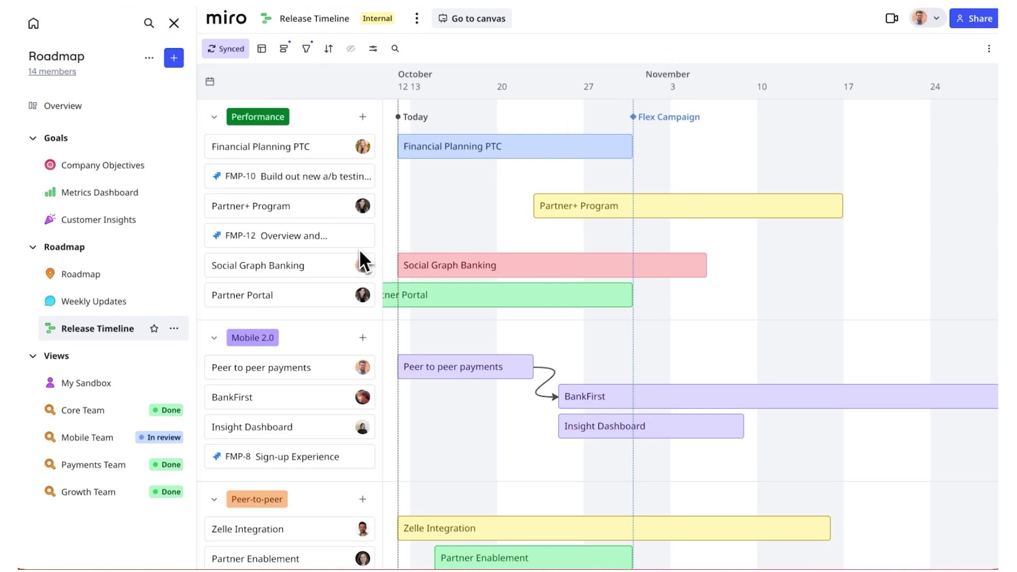
{"action": "left_click", "coordinate": [101, 437]}
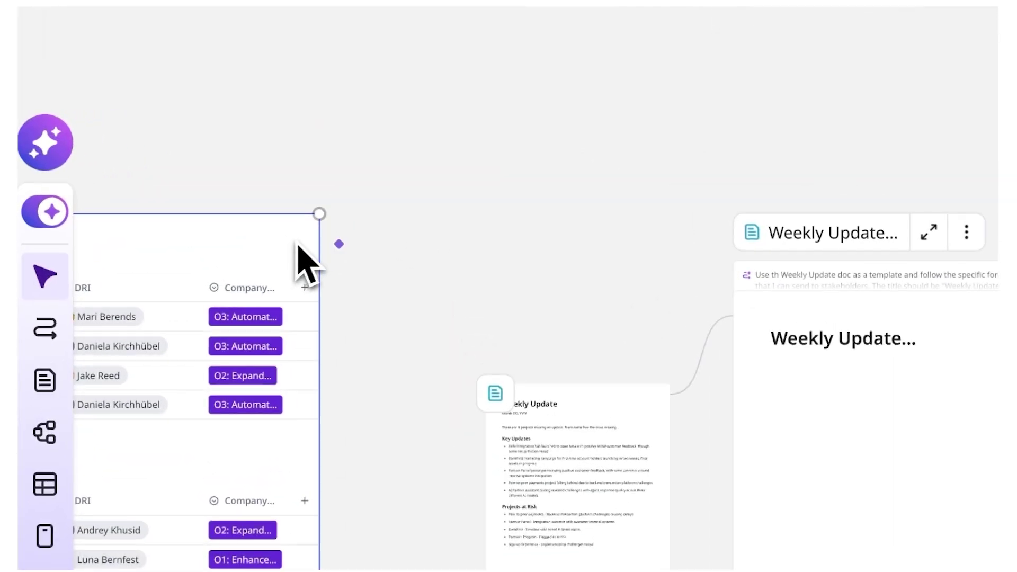
Step: Connect the Mobile Team initiatives table to the Generate a doc widget and reveal its prompt
{"action": "left_click_drag", "start_coordinate": [362, 254], "coordinate": [714, 316]}
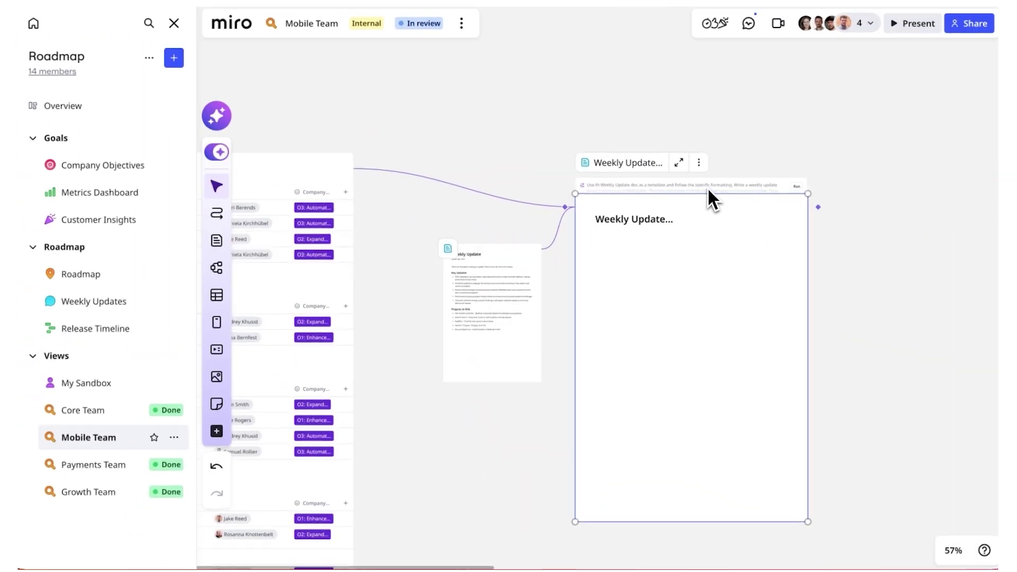
{"action": "left_click", "coordinate": [708, 187]}
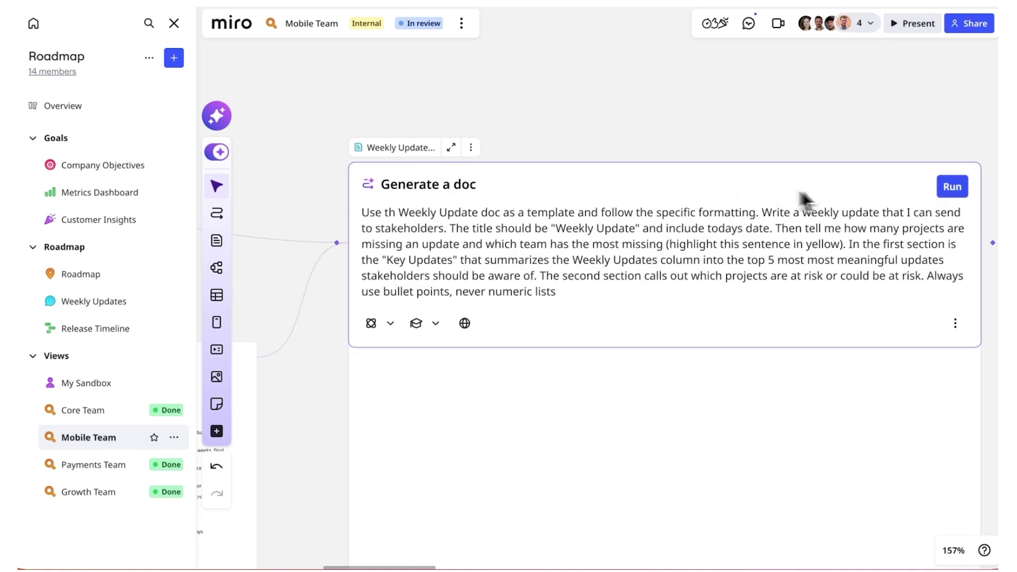
Step: Run the prompt to produce 'Weekly Update - October 12, 2025', then go to My Sandbox
{"action": "left_click", "coordinate": [953, 186]}
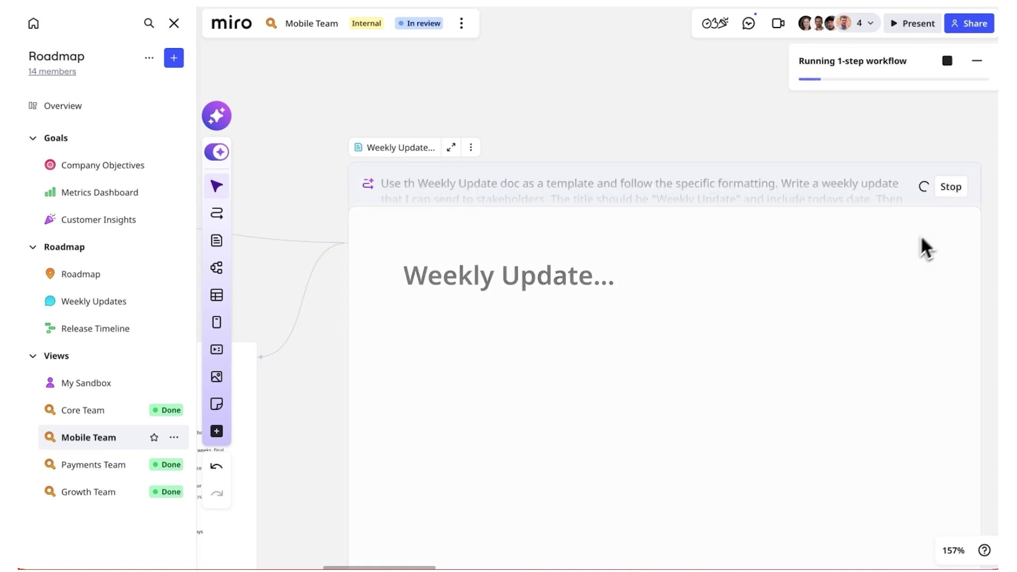
{"action": "scroll", "coordinate": [874, 279], "scroll_direction": "down", "scroll_amount": 5}
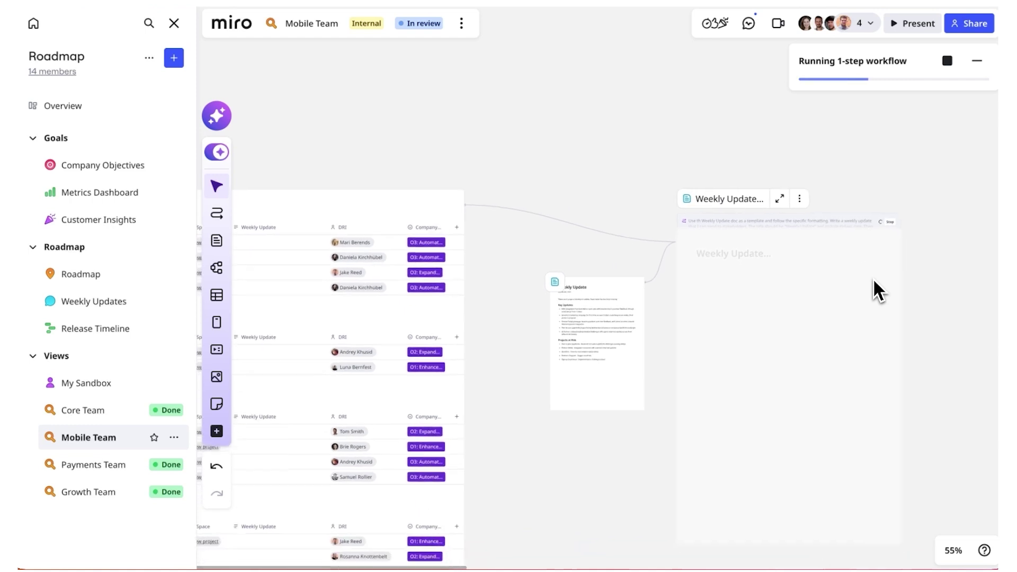
{"action": "scroll", "coordinate": [874, 278], "scroll_direction": "down", "scroll_amount": 3}
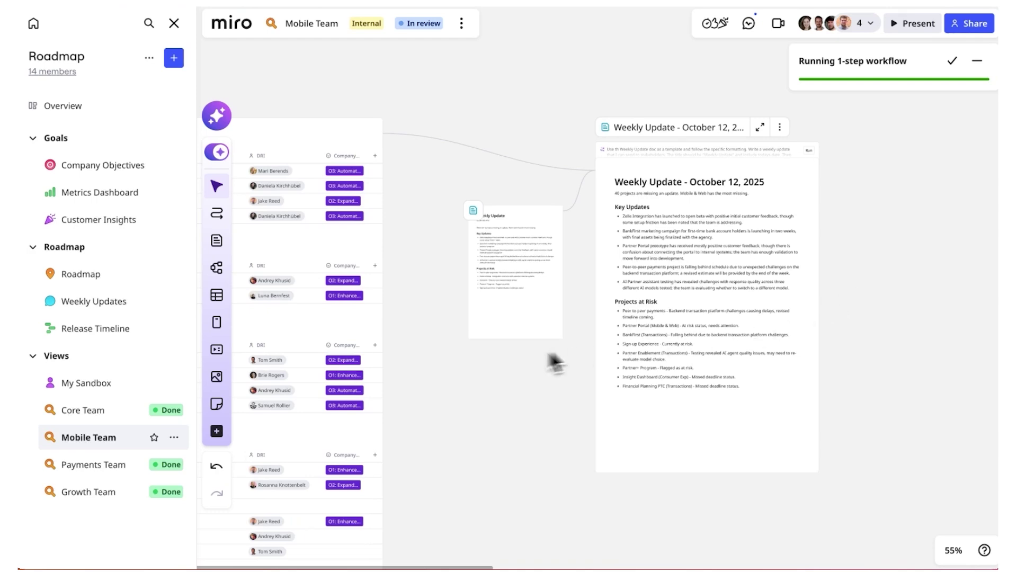
{"action": "left_click", "coordinate": [136, 375]}
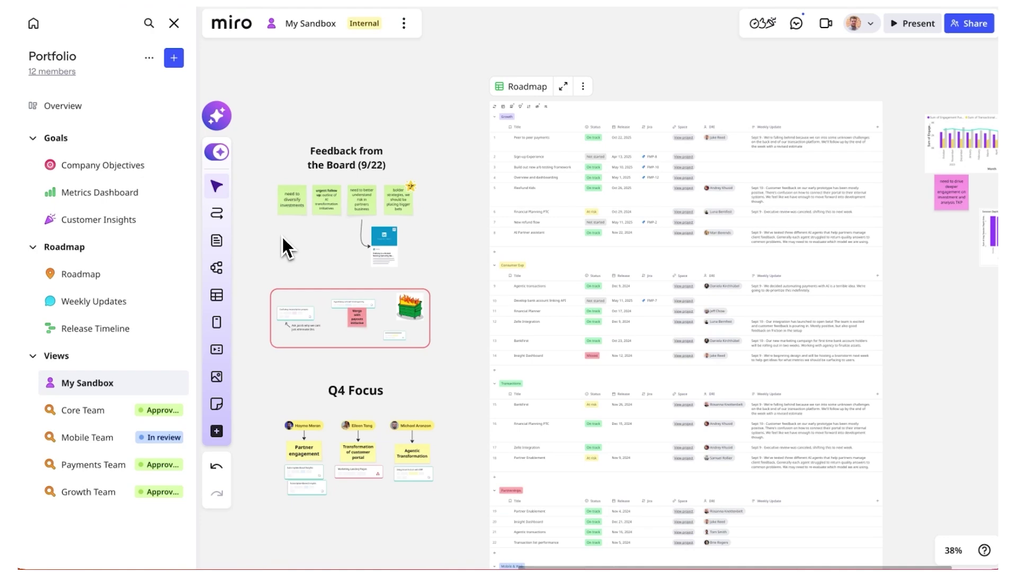
{"action": "scroll", "coordinate": [281, 234], "scroll_direction": "up", "scroll_amount": 5}
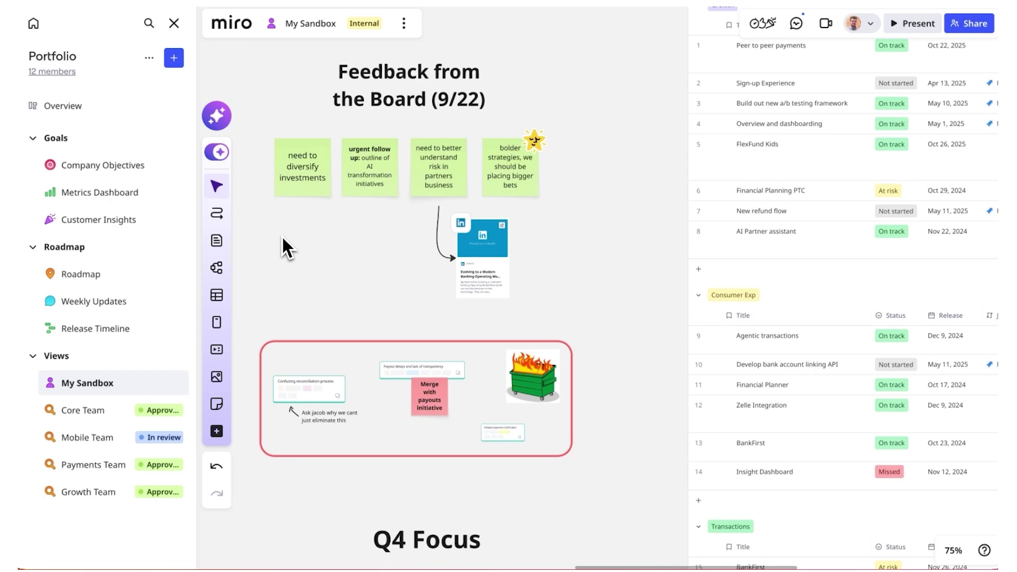
{"action": "scroll", "coordinate": [282, 234], "scroll_direction": "down", "scroll_amount": 3}
{"action": "scroll", "coordinate": [282, 235], "scroll_direction": "down", "scroll_amount": 3}
{"action": "scroll", "coordinate": [282, 235], "scroll_direction": "down", "scroll_amount": 2}
{"action": "scroll", "coordinate": [281, 235], "scroll_direction": "down", "scroll_amount": 2}
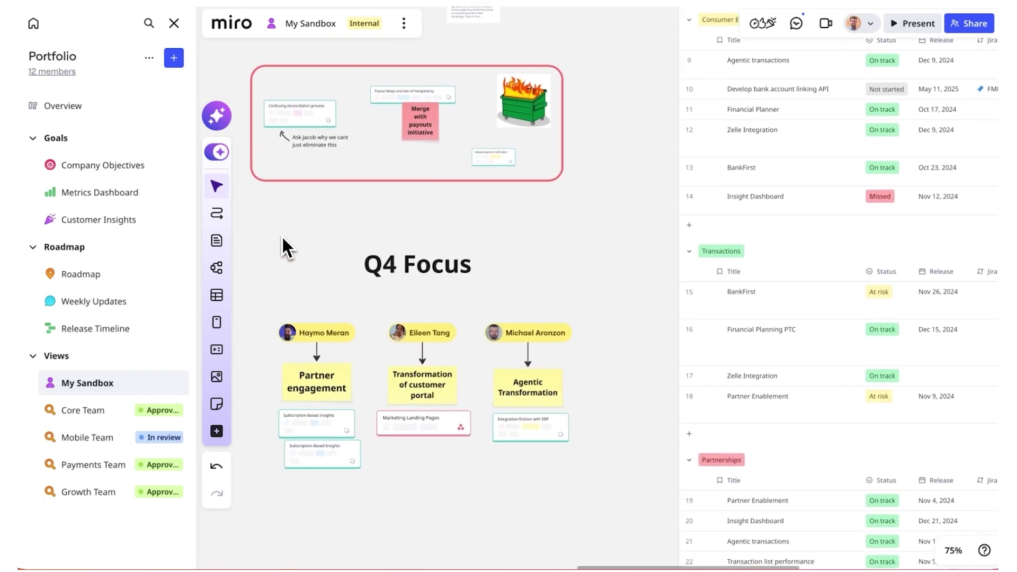
{"action": "scroll", "coordinate": [282, 235], "scroll_direction": "down", "scroll_amount": 2}
{"action": "scroll", "coordinate": [282, 235], "scroll_direction": "down", "scroll_amount": 5}
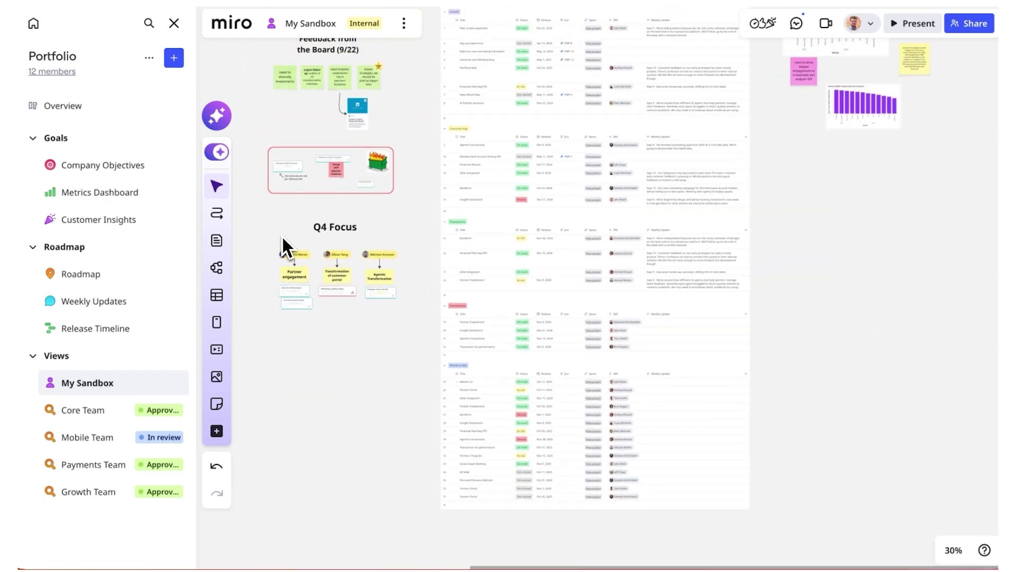
{"action": "scroll", "coordinate": [282, 234], "scroll_direction": "up", "scroll_amount": 3}
{"action": "scroll", "coordinate": [282, 234], "scroll_direction": "right", "scroll_amount": 3}
{"action": "scroll", "coordinate": [282, 234], "scroll_direction": "right", "scroll_amount": 3}
{"action": "scroll", "coordinate": [282, 234], "scroll_direction": "up", "scroll_amount": 2}
Step: Bring up the Chief of Staff sidekick panel beside the My Sandbox board
{"action": "left_click", "coordinate": [218, 120]}
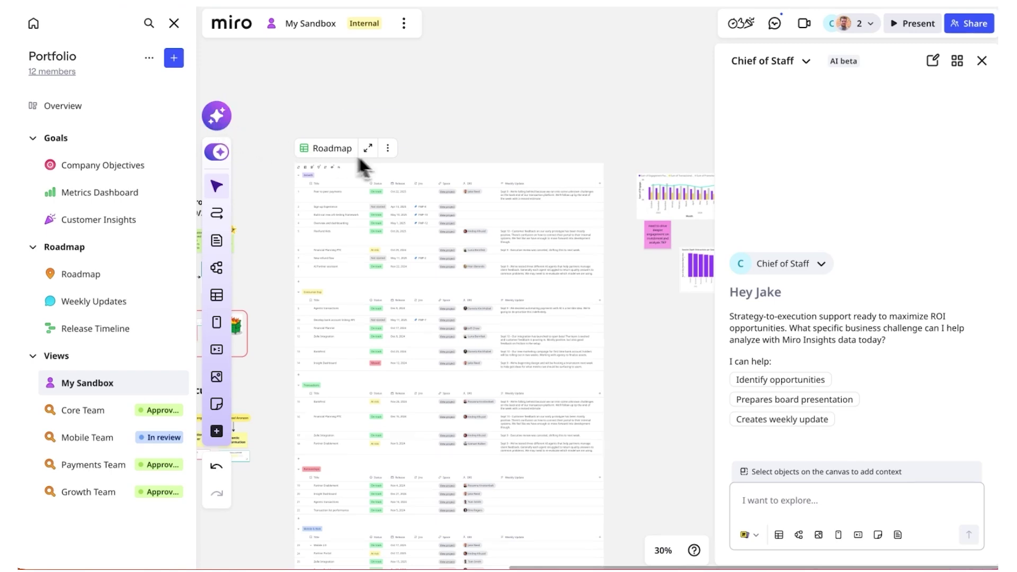
Step: Ask Chief of Staff, with the Roadmap table as context, for the three biggest missed opportunities
{"action": "left_click", "coordinate": [500, 173]}
{"action": "type", "text": "Analyze the roadmap and give me the 3 biggest opportunities I missed"}
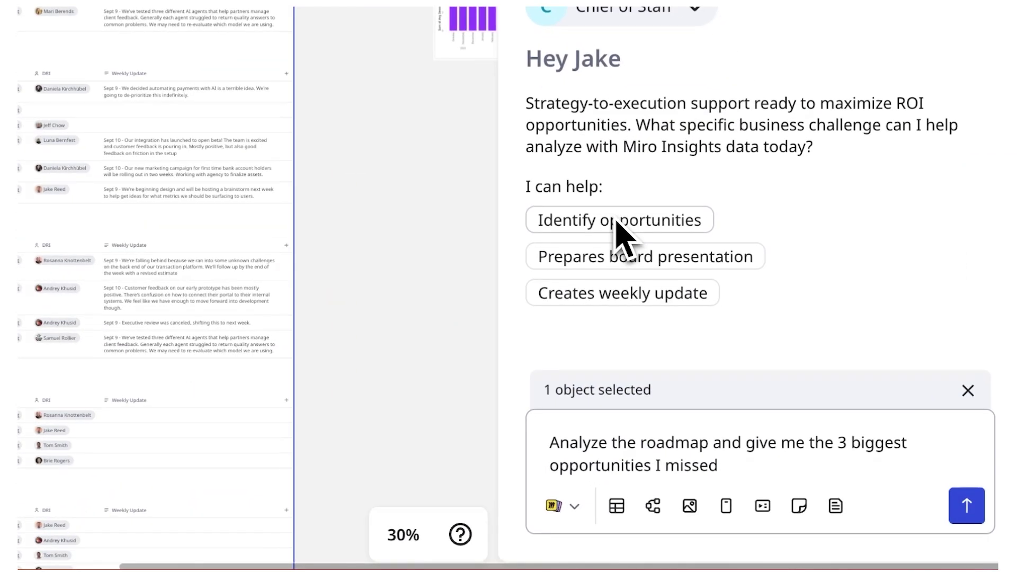
{"action": "left_click", "coordinate": [967, 506]}
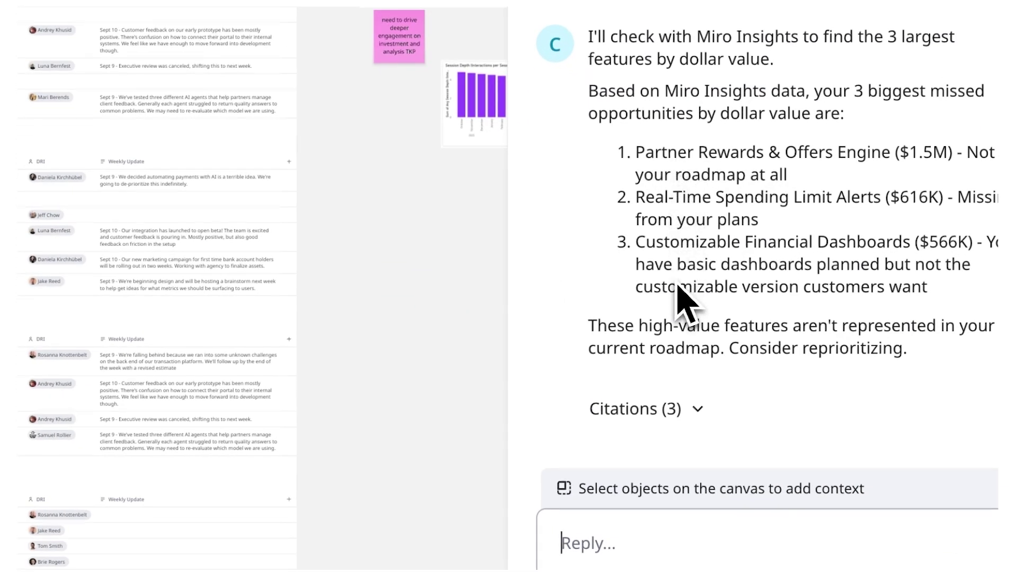
Step: Expand the answer's citations and drag the Customizable Financial Dashboards card ($566K) onto the Roadmap table
{"action": "left_click", "coordinate": [698, 410]}
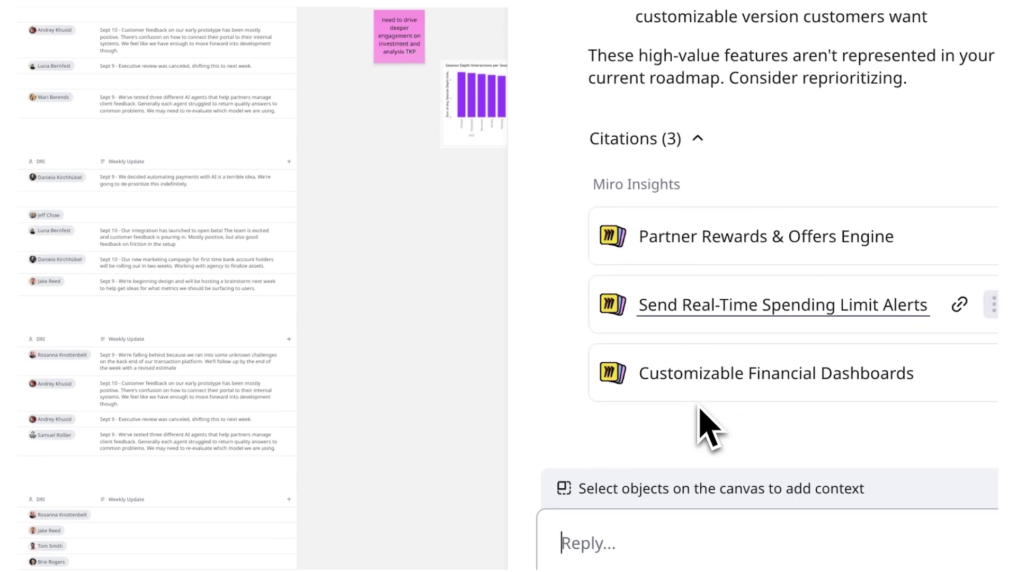
{"action": "mouse_move", "coordinate": [795, 374]}
{"action": "left_mouse_down"}
{"action": "mouse_move", "coordinate": [568, 472]}
{"action": "mouse_move", "coordinate": [380, 407]}
{"action": "left_mouse_up"}
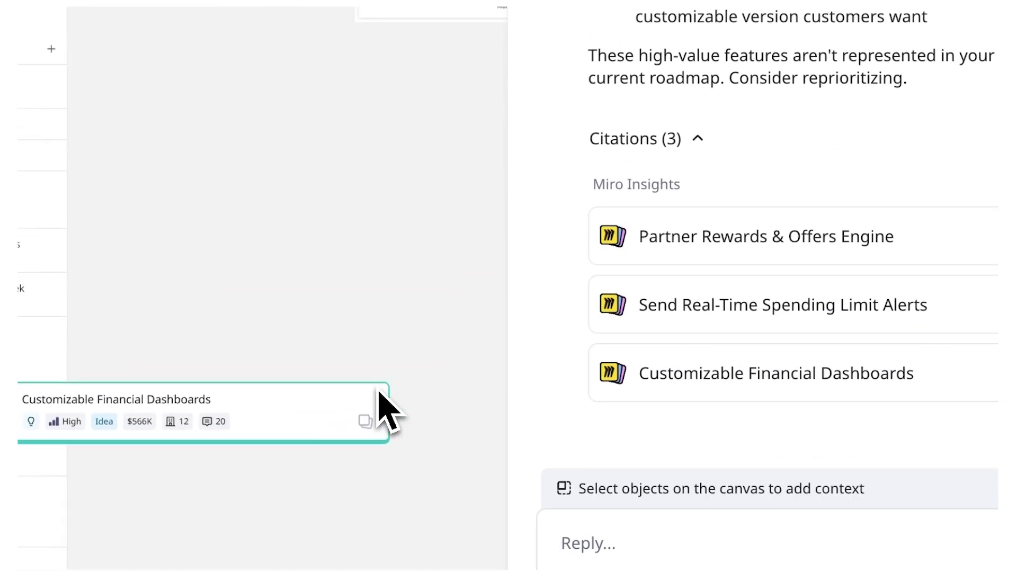